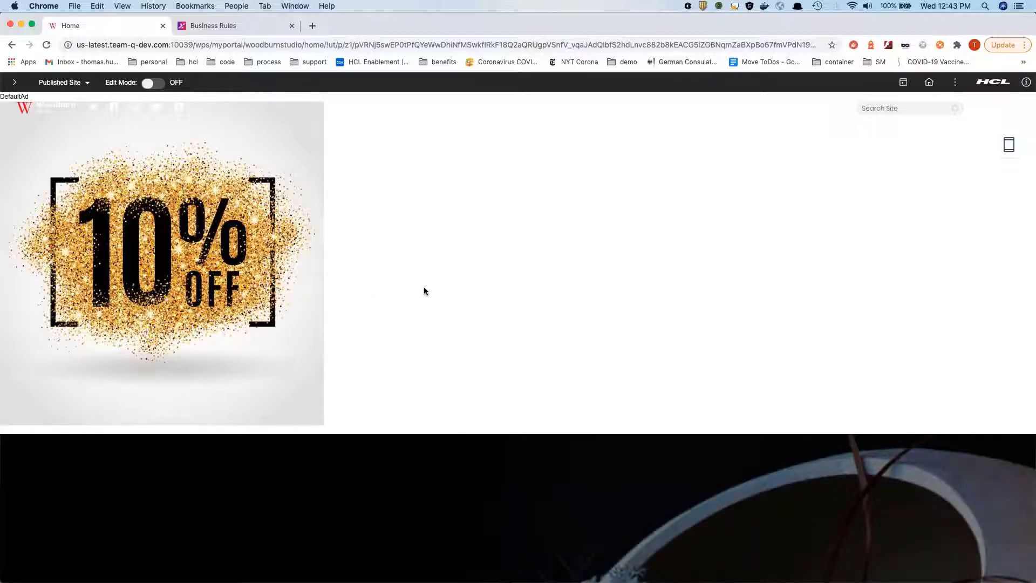
Confirm the home page shows the 10% off default ad, then start a new Business Rules item.
scroll(458, 287, "down", 3)
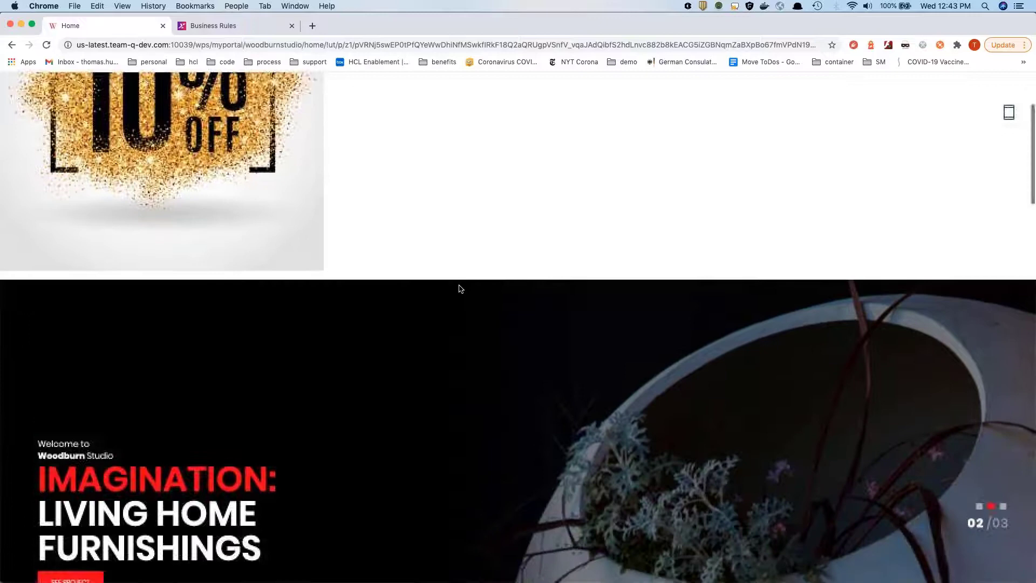
scroll(378, 278, "up", 3)
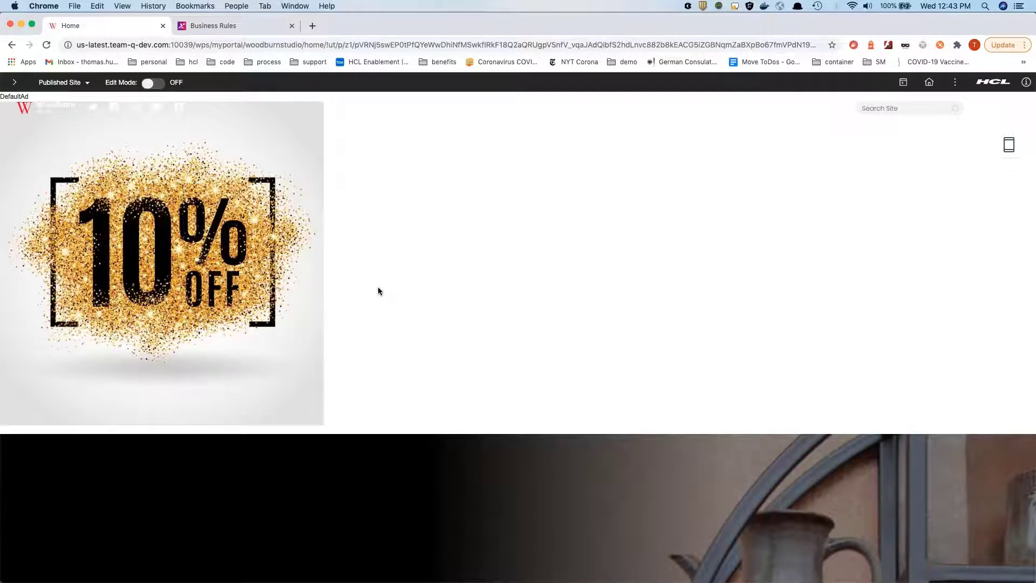
left_click(252, 30)
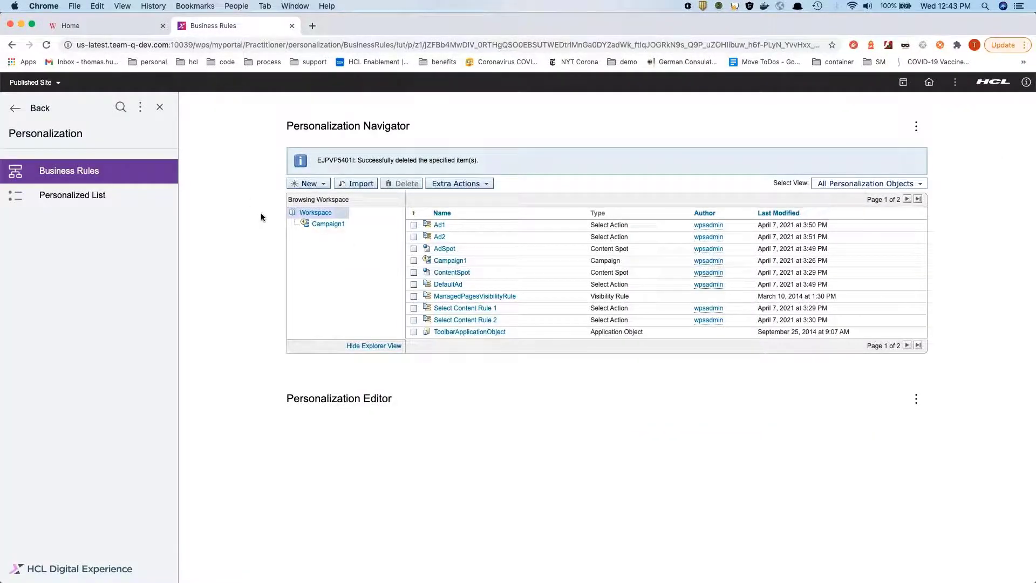
left_click(310, 184)
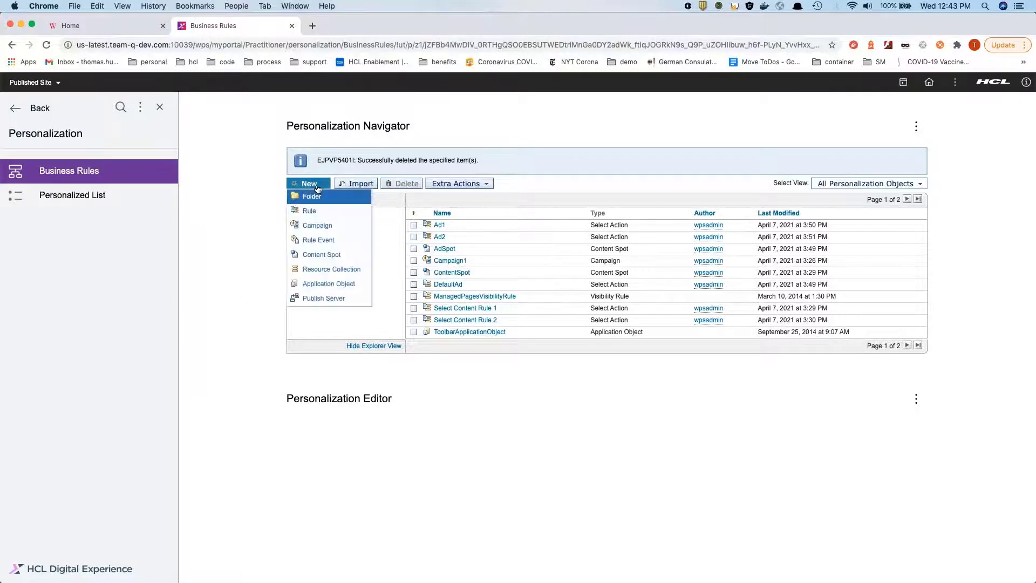
Save campaign SalesApril1 with start day 6, end day 10 and a 50% split.
left_click(317, 226)
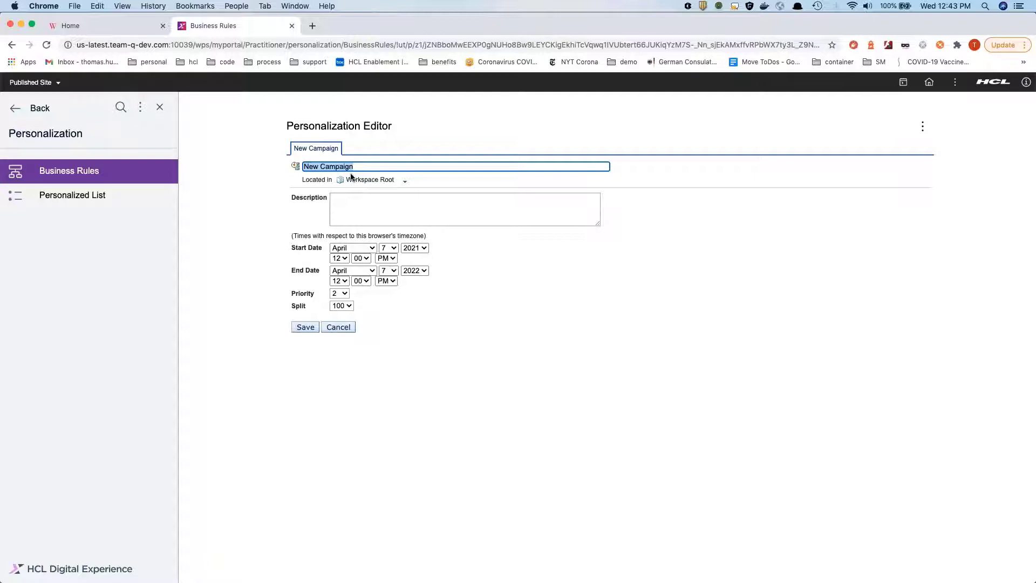
type("SalesApril1")
left_click(393, 248)
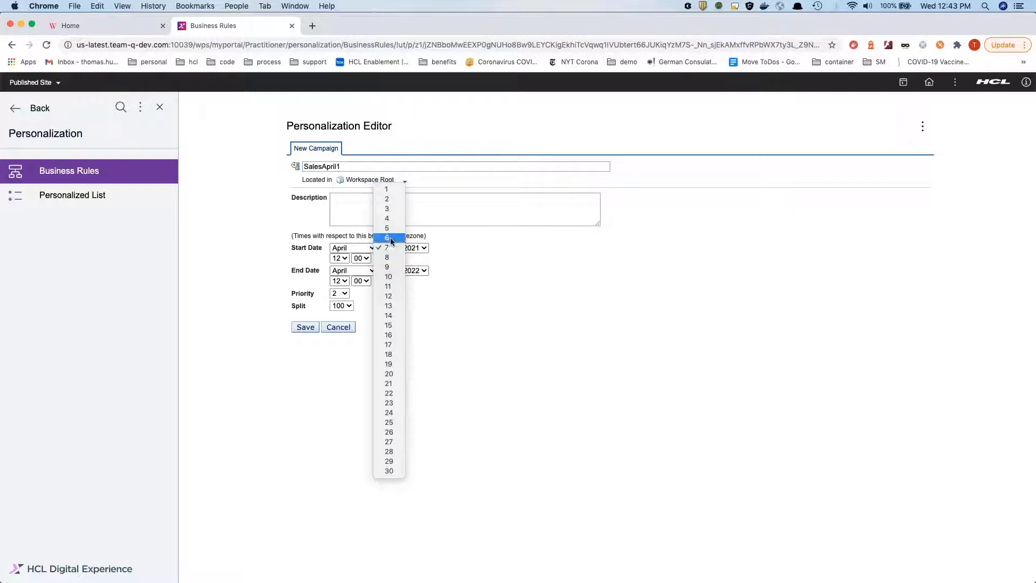
left_click(391, 238)
left_click(390, 270)
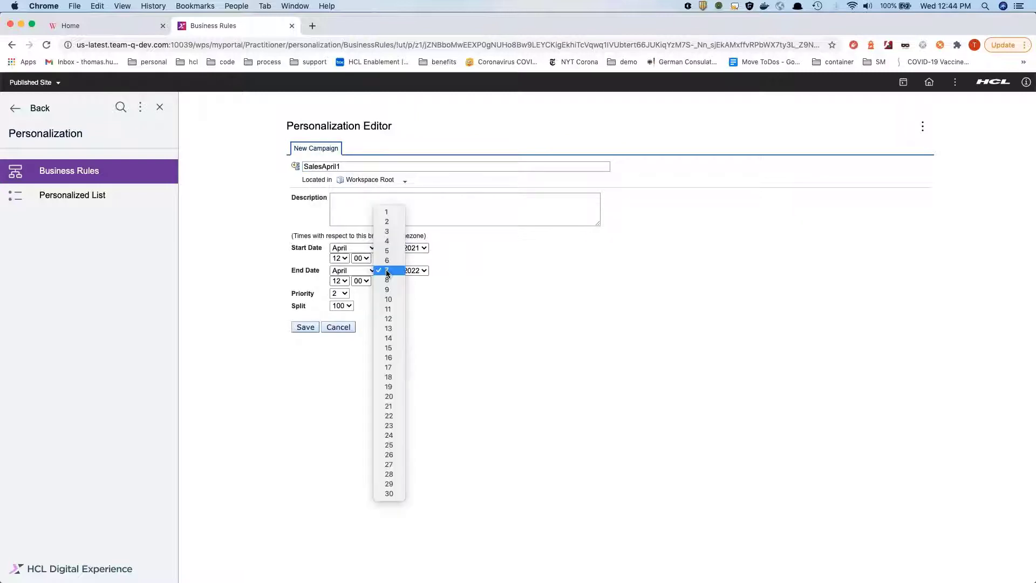
left_click(397, 300)
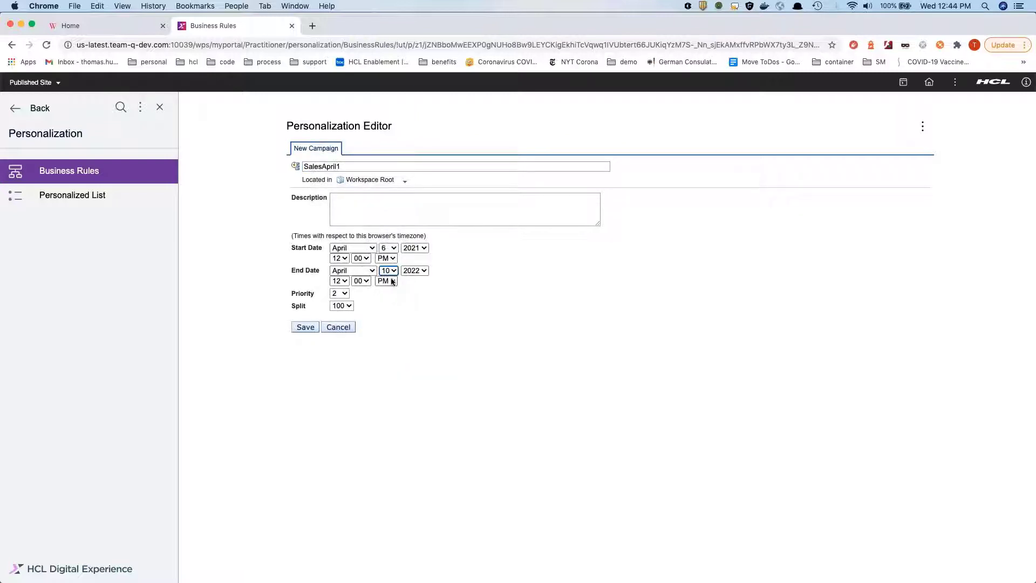
left_click(346, 305)
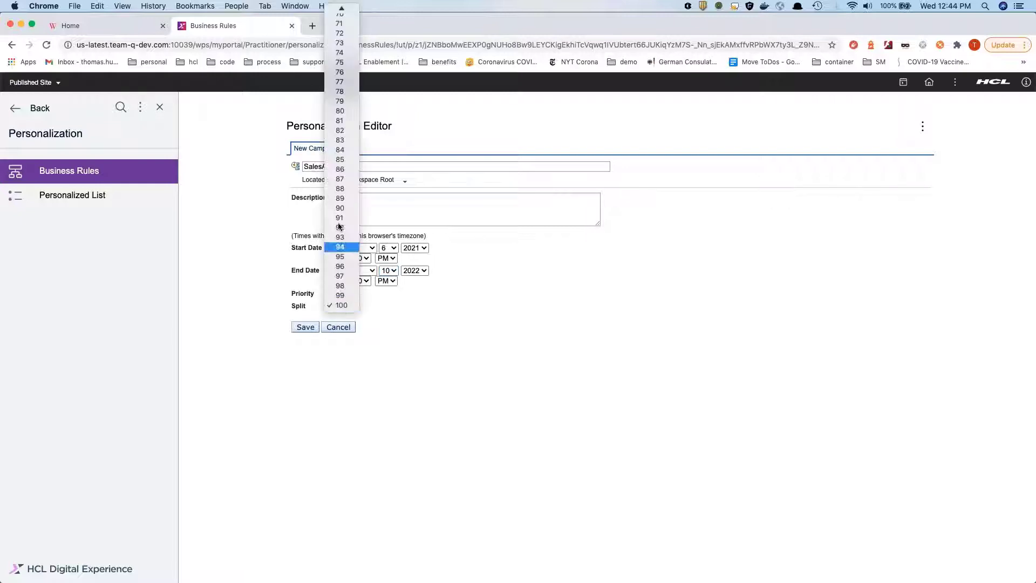
scroll(340, 109, "up", 3)
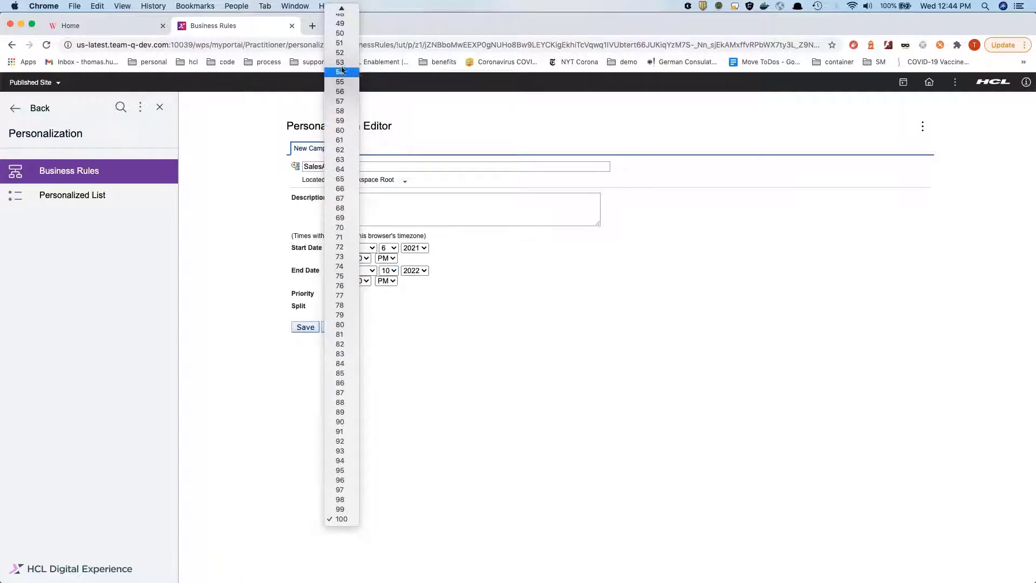
left_click(340, 43)
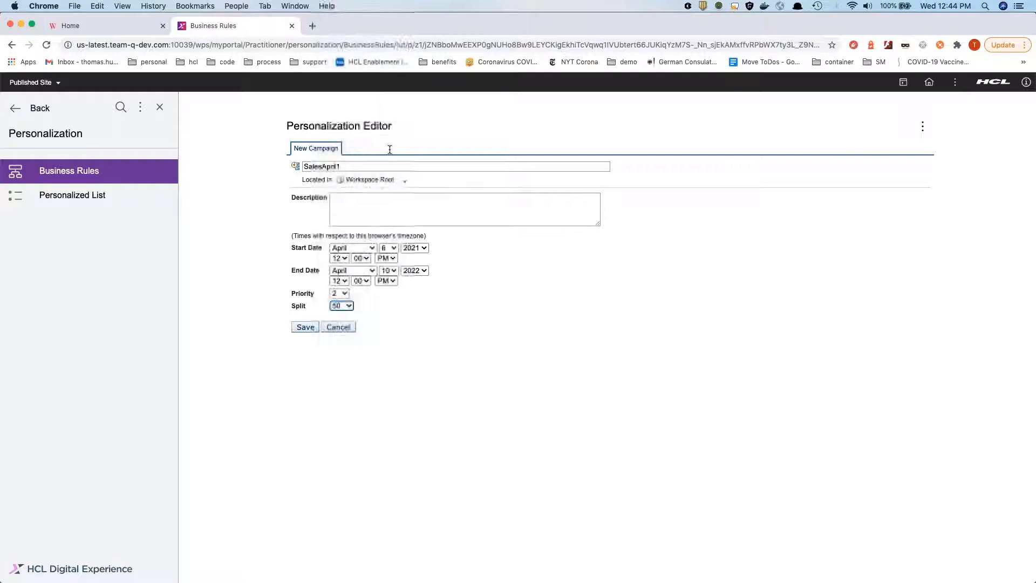
left_click(306, 330)
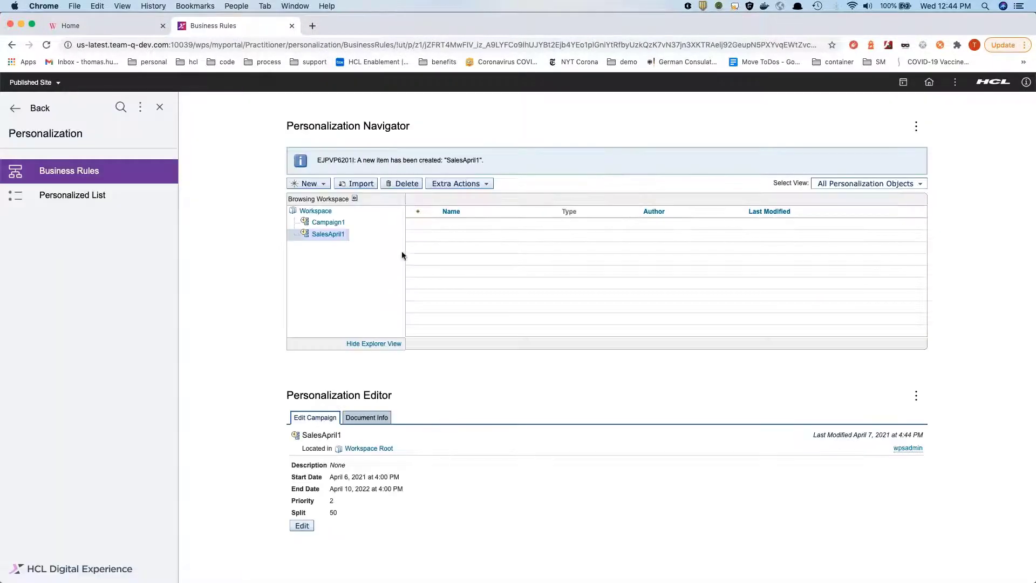
Add and save a SalesApril1 rule mapping with AdSpot as content spot and Ad1 as rule.
left_click(309, 184)
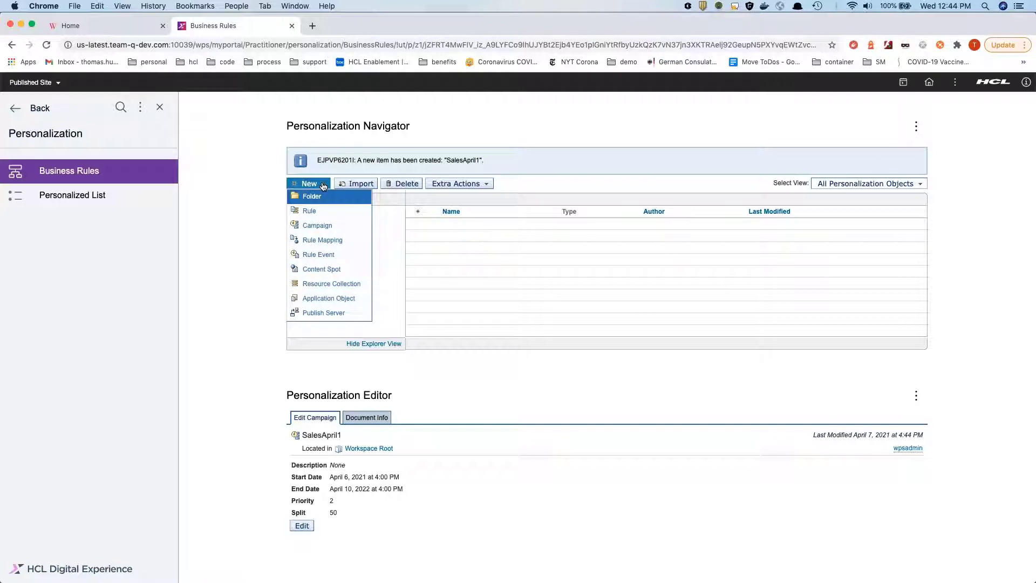
left_click(319, 241)
left_click(383, 236)
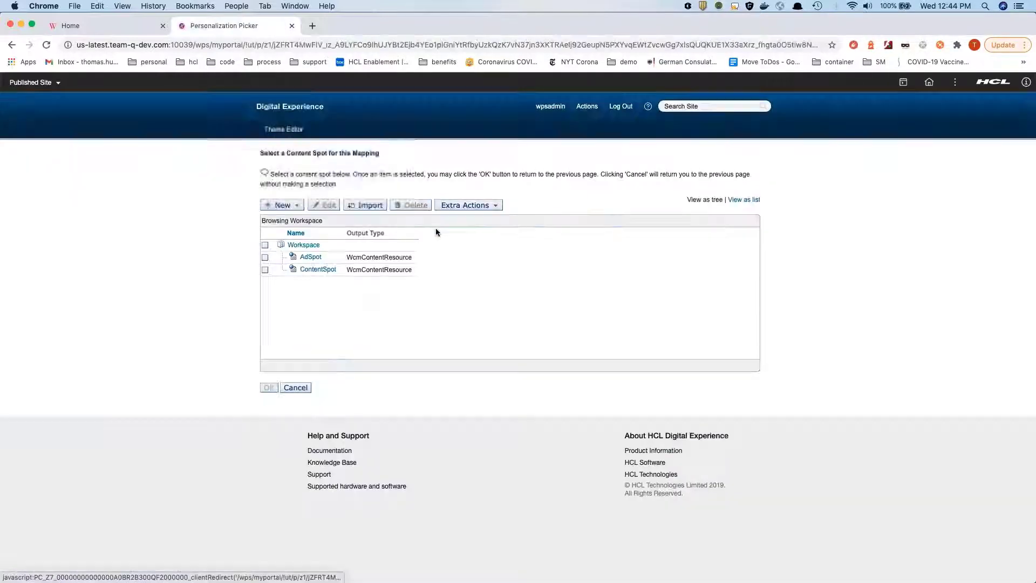
left_click(265, 257)
left_click(269, 388)
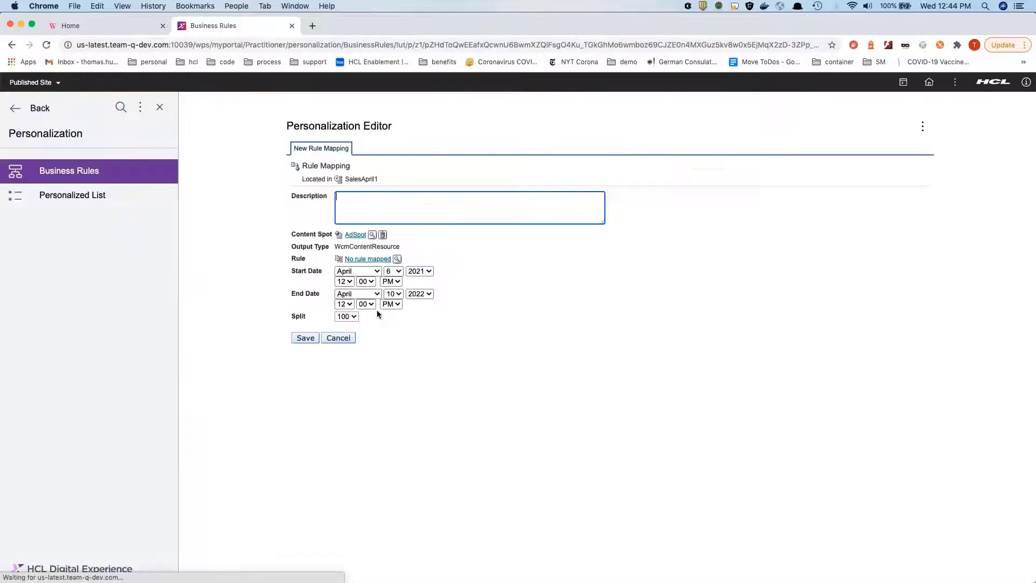
left_click(369, 258)
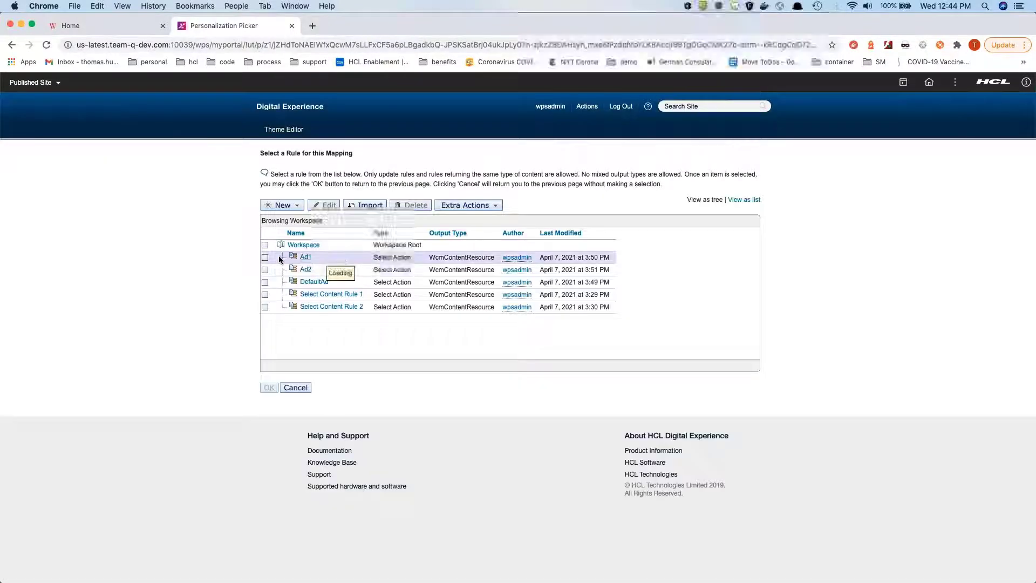
left_click(265, 257)
left_click(269, 388)
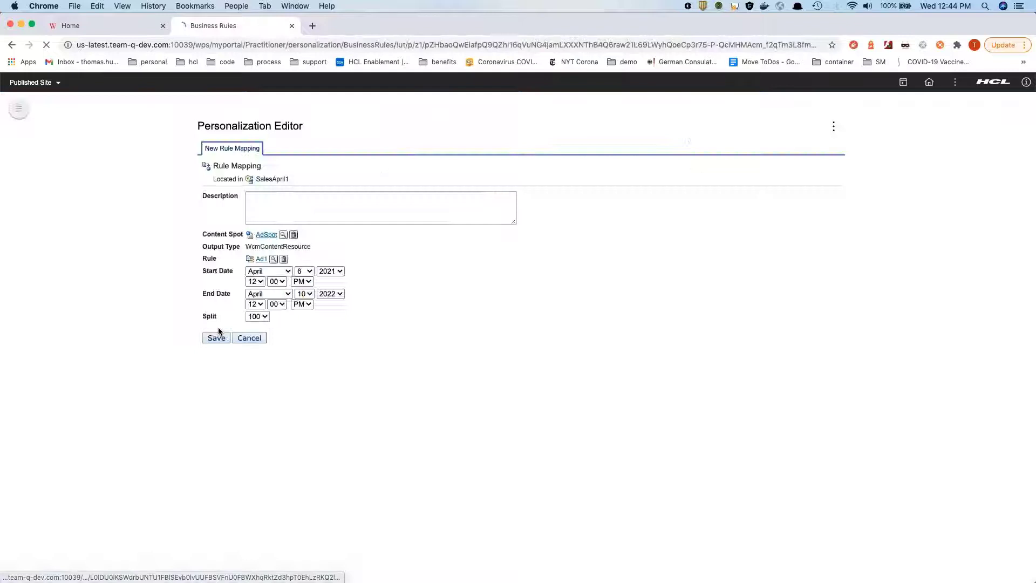
left_click(304, 338)
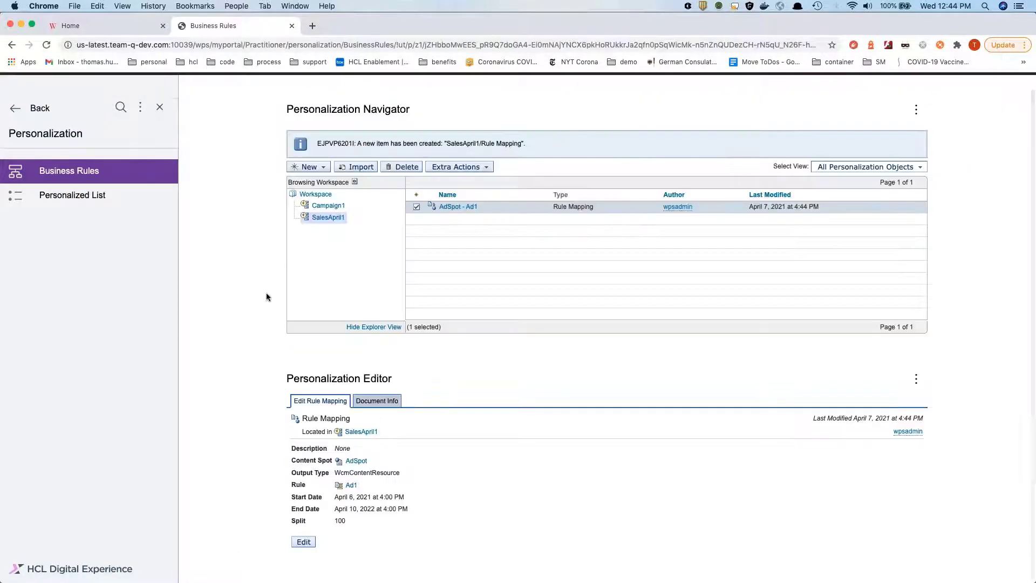
Start a second new campaign named SalesApril2.
left_click(307, 167)
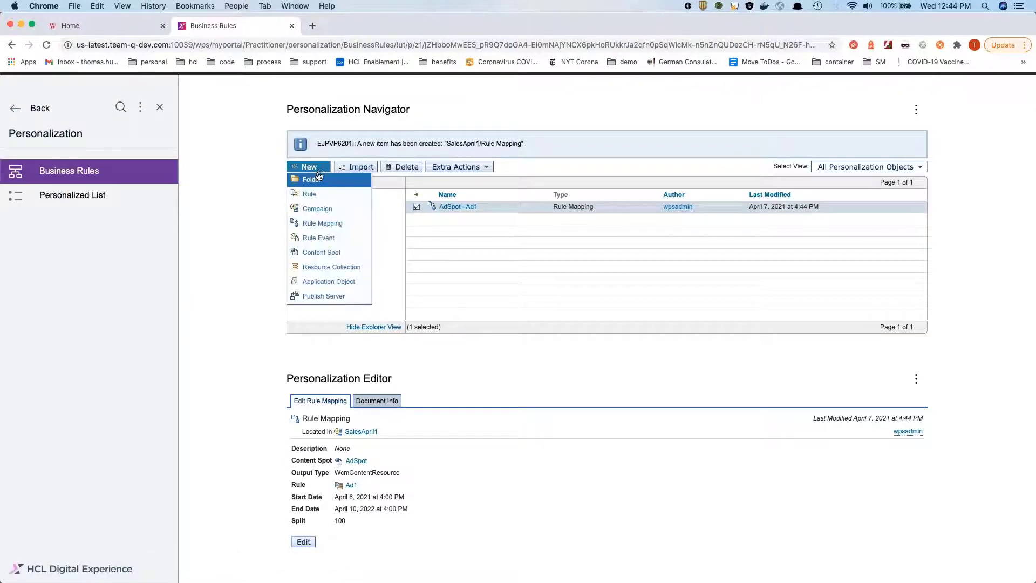
left_click(318, 215)
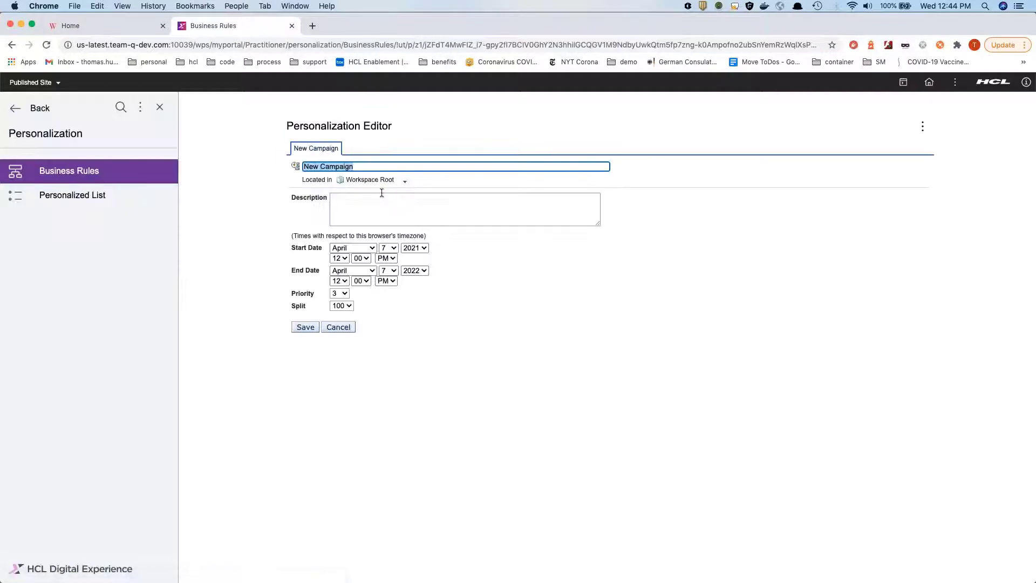
type("aleSales")
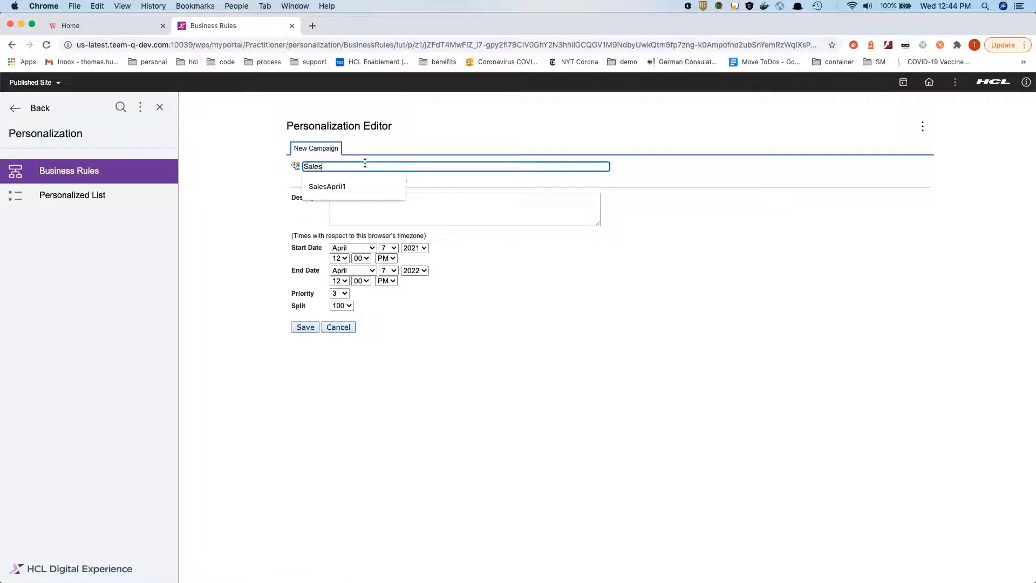
type("April2")
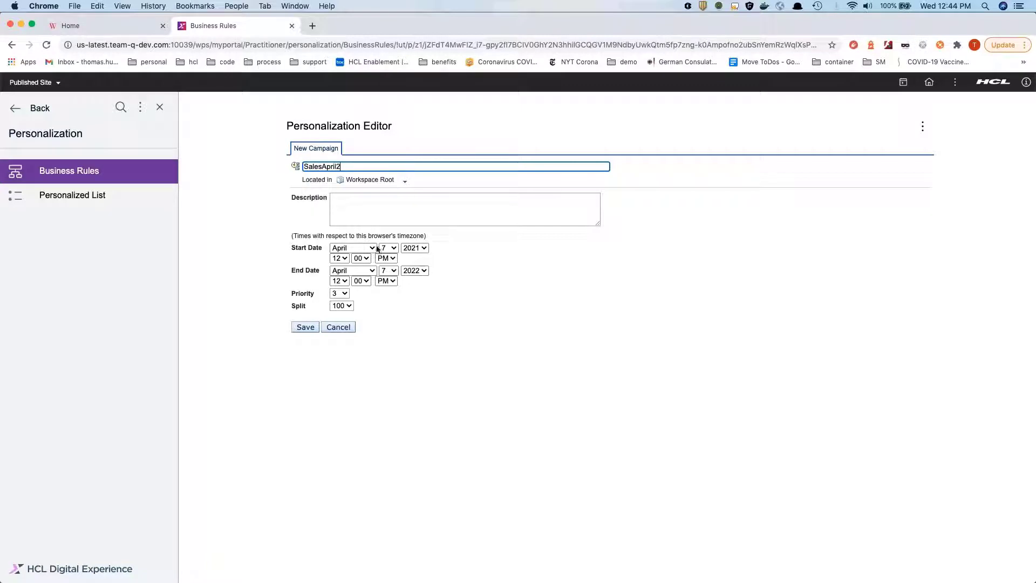
Set start day 6, end day 10, priority 2 and split 50, then save SalesApril2.
left_click(377, 249)
left_click(387, 237)
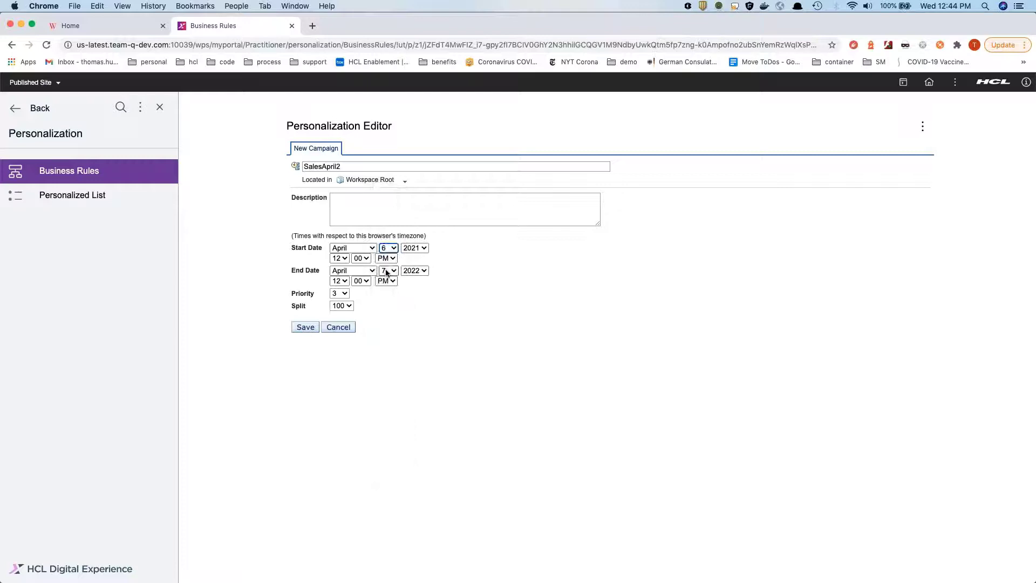
left_click(386, 272)
left_click(389, 296)
left_click(339, 293)
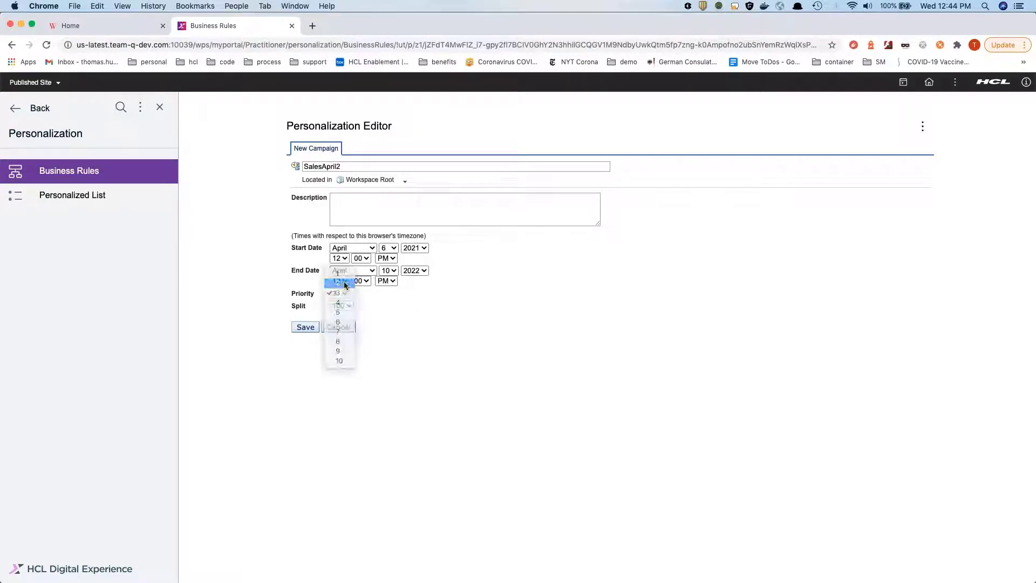
left_click(341, 283)
left_click(350, 306)
scroll(355, 186, "up", 10)
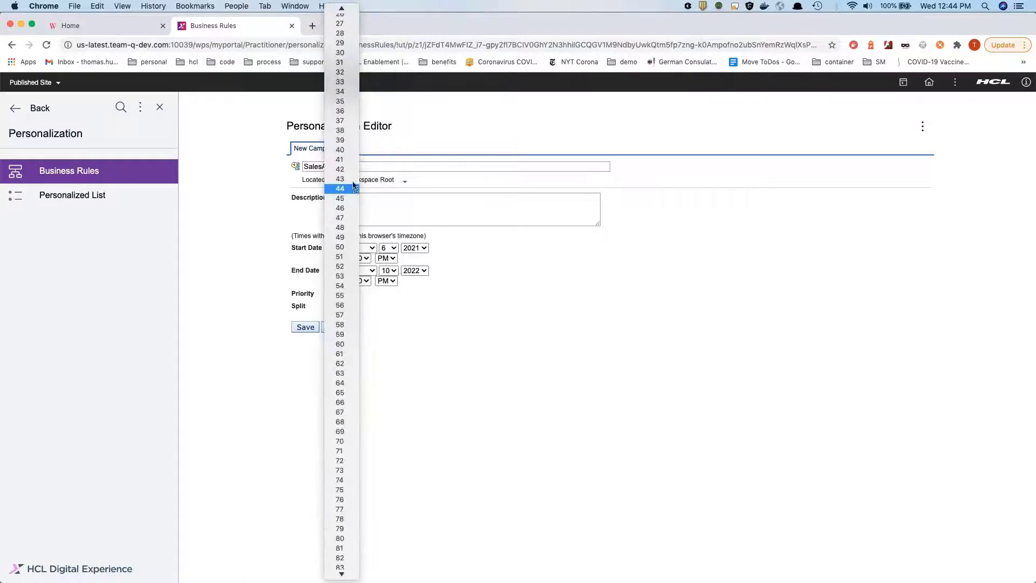
left_click(341, 247)
left_click(311, 330)
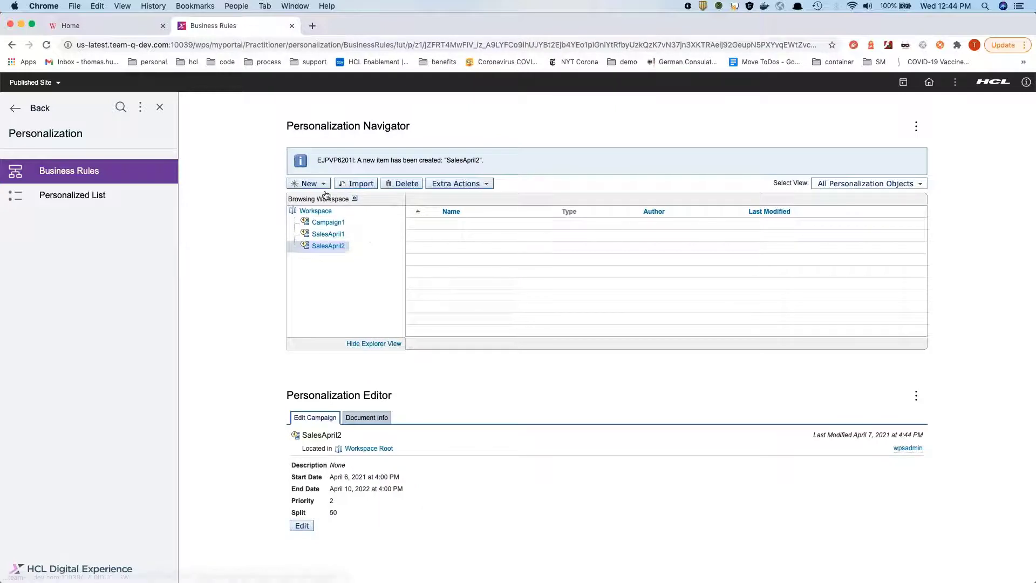
Start a new rule mapping in SalesApril2 with AdSpot as the content spot.
left_click(323, 185)
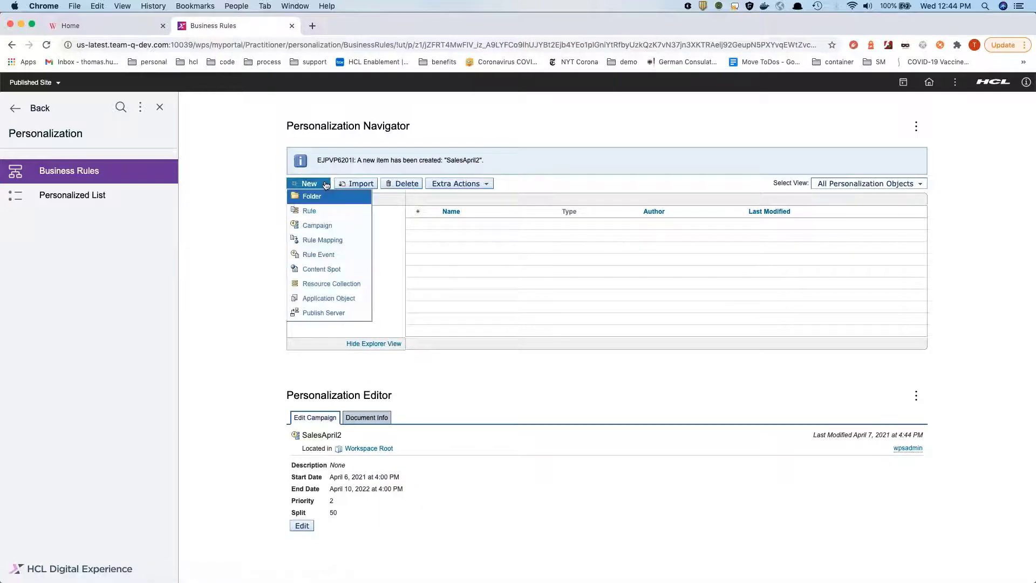
left_click(324, 240)
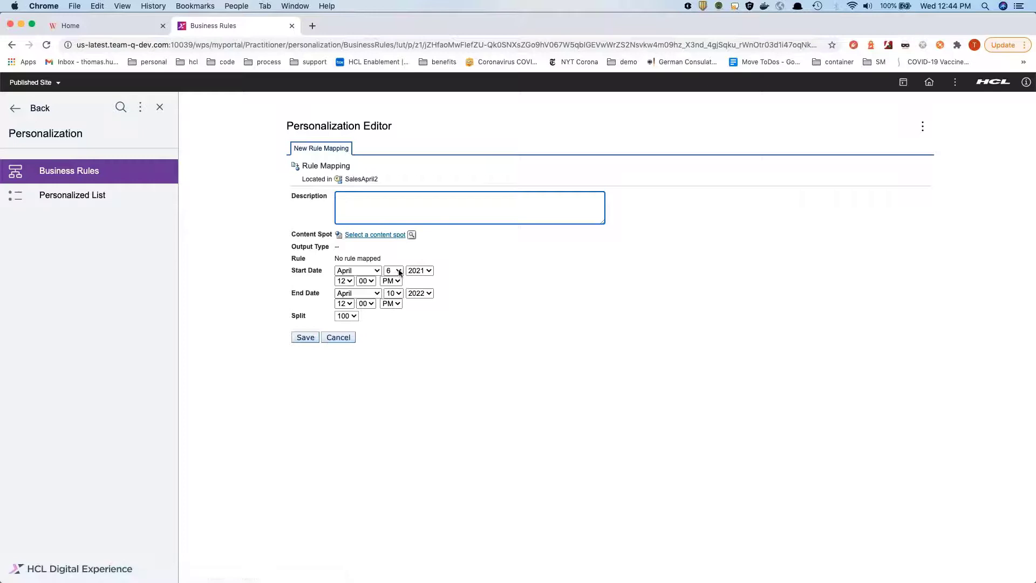
left_click(366, 236)
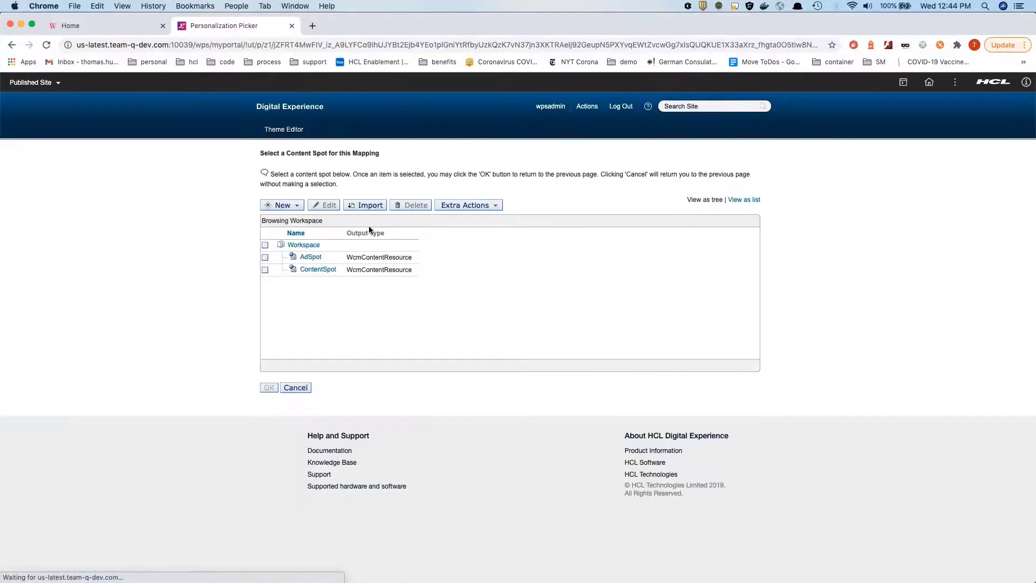
left_click(265, 258)
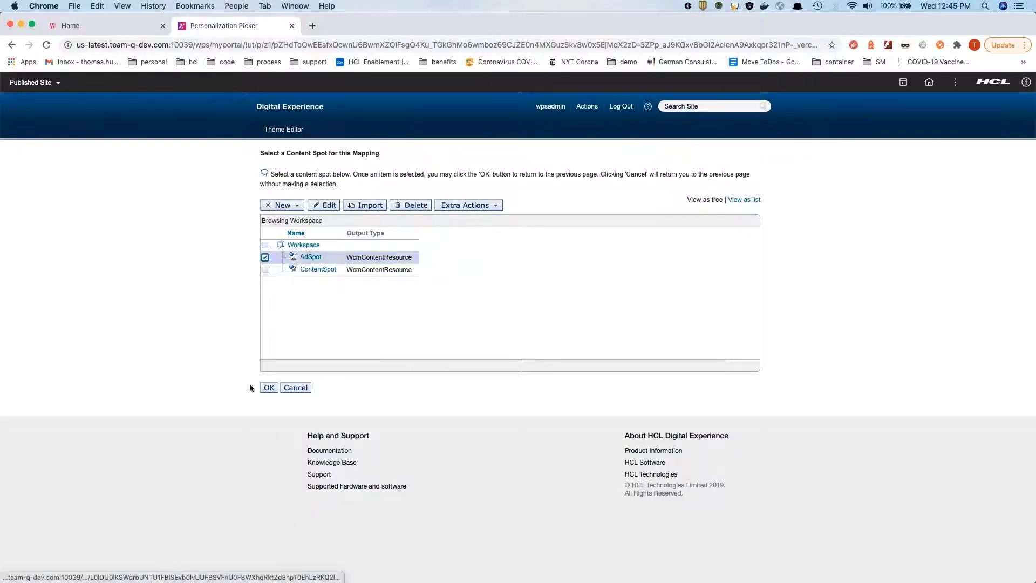
left_click(268, 388)
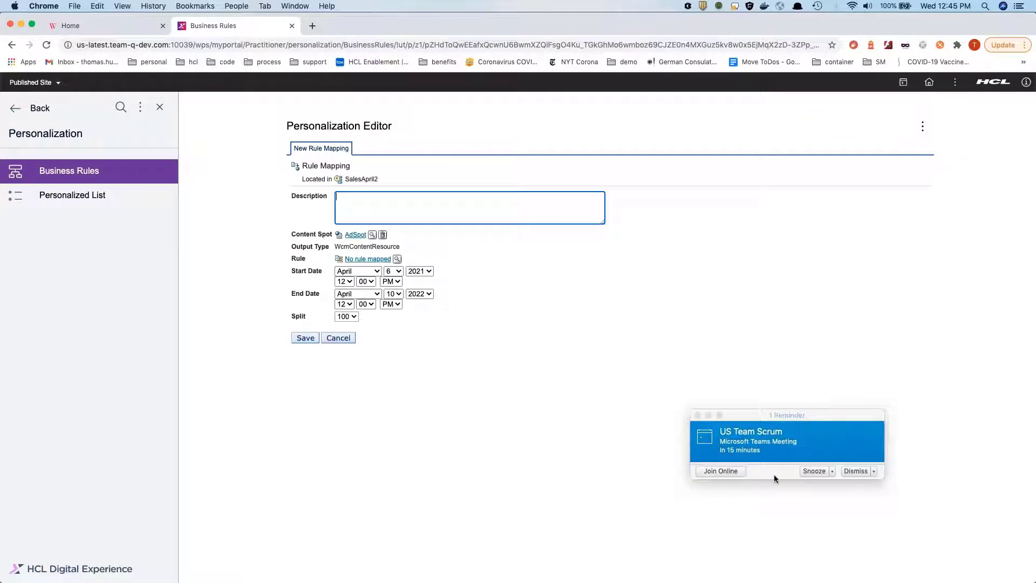
Dismiss the meeting reminder, choose Ad2 as the mapped rule, and save the mapping.
left_click(797, 417)
key("Escape")
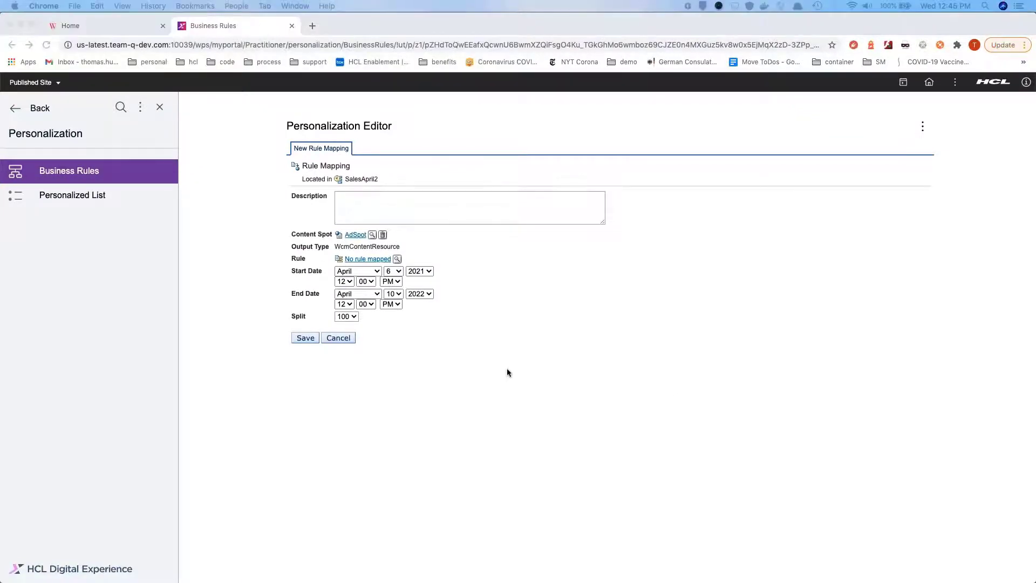
left_click(330, 252)
left_click(354, 258)
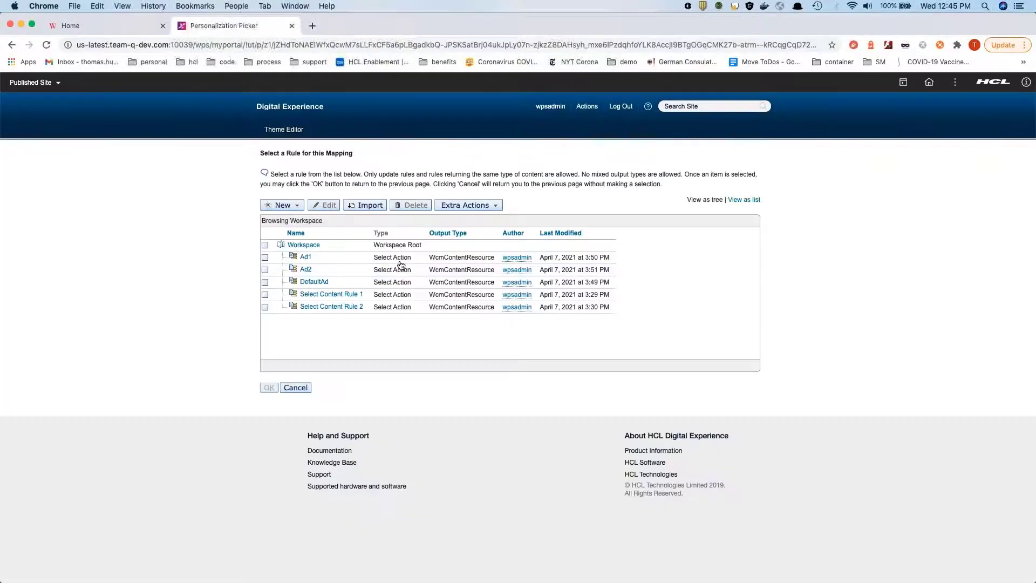
left_click(265, 270)
left_click(269, 387)
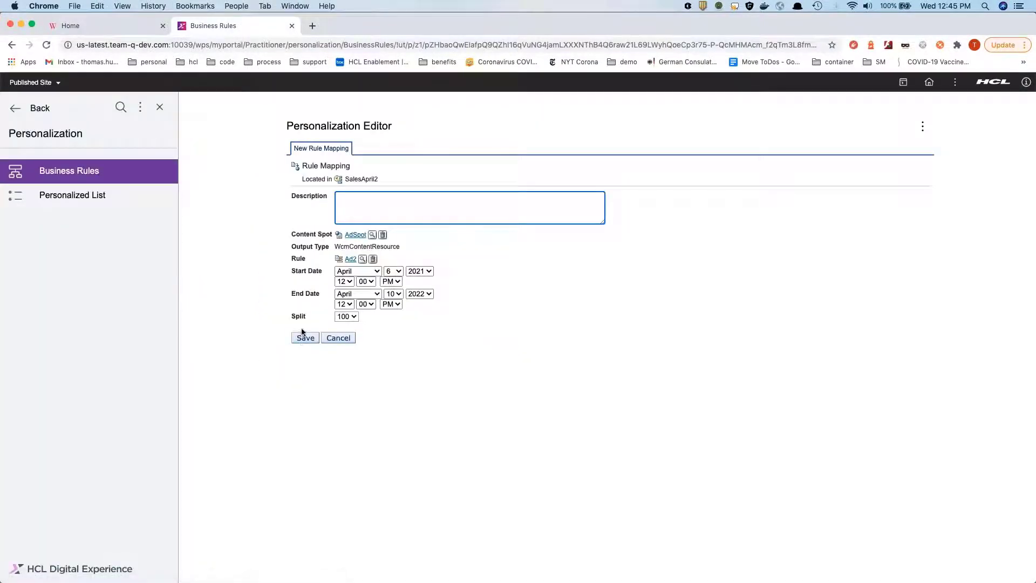
left_click(305, 338)
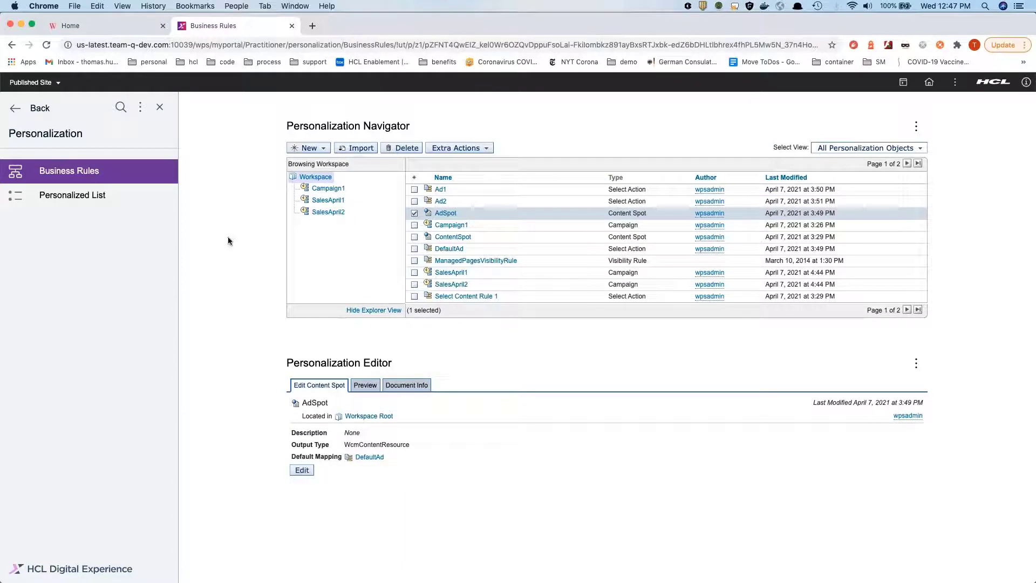
left_click(115, 28)
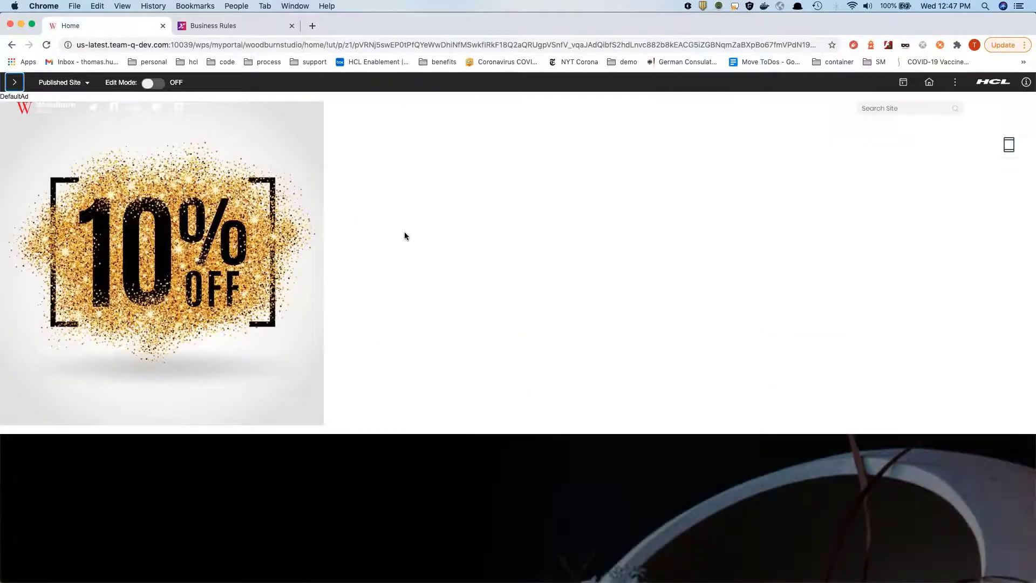
left_click(415, 274)
left_click(46, 44)
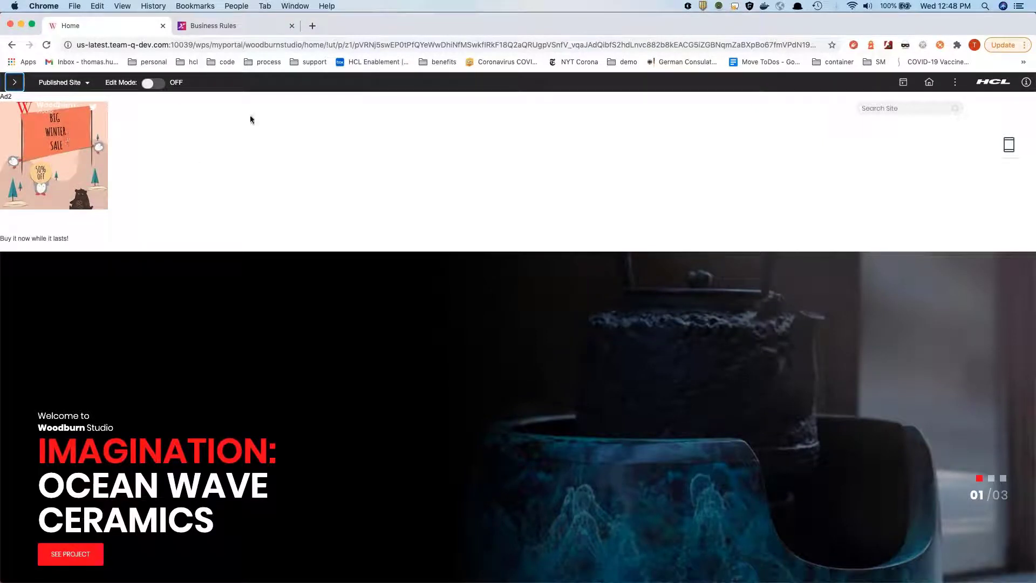
left_click(79, 151)
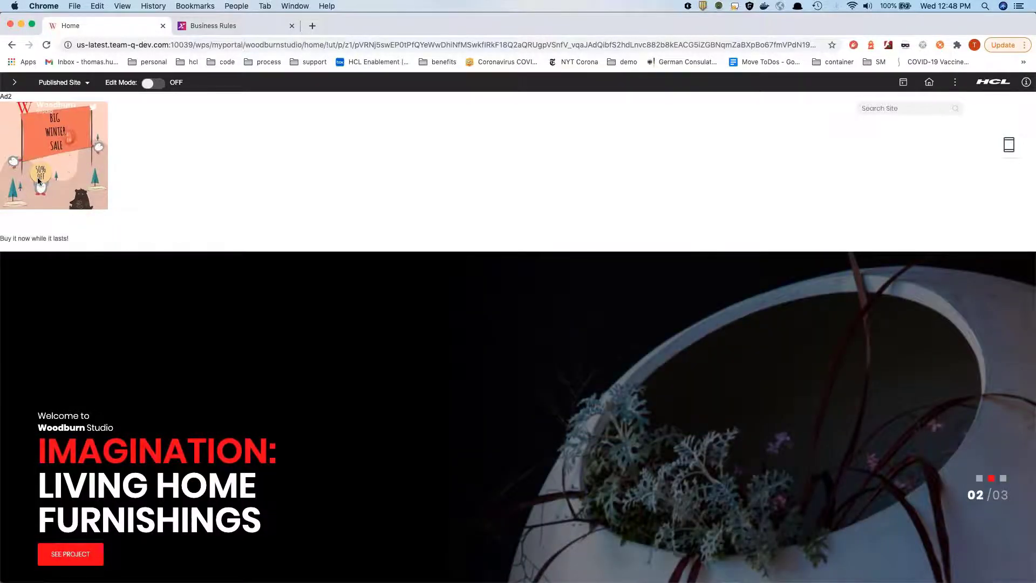
left_click(47, 46)
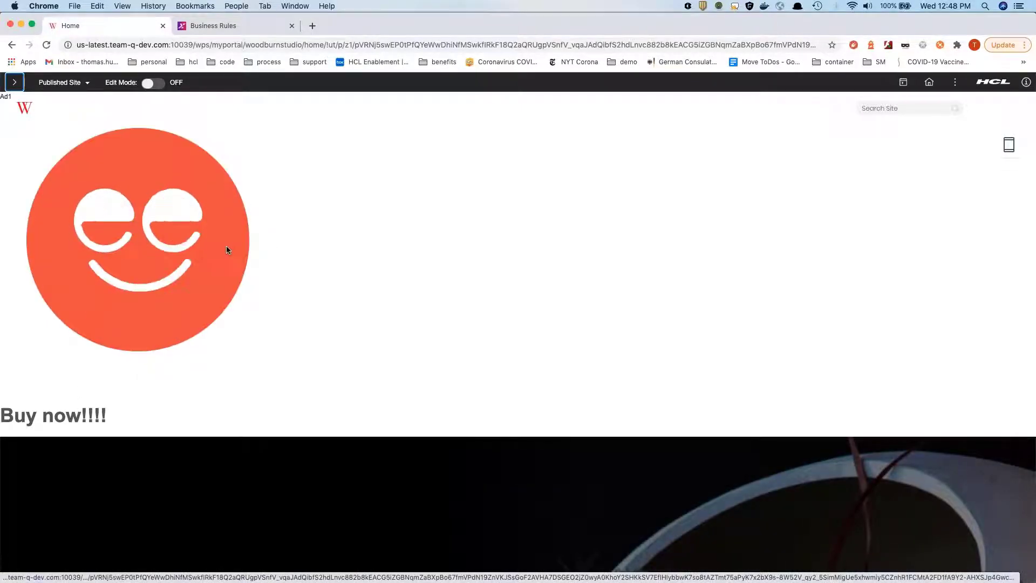
left_click(47, 46)
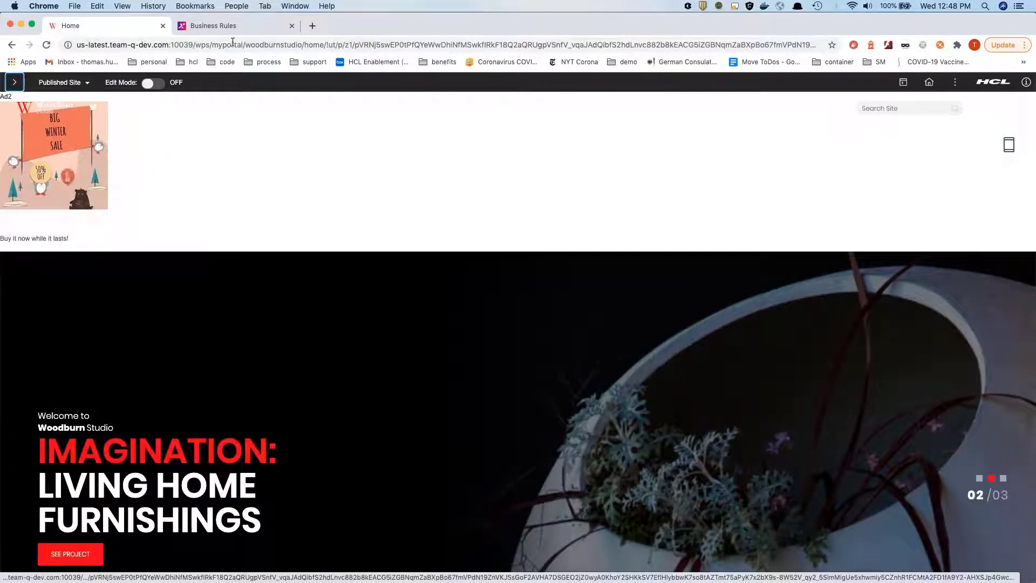
left_click(241, 30)
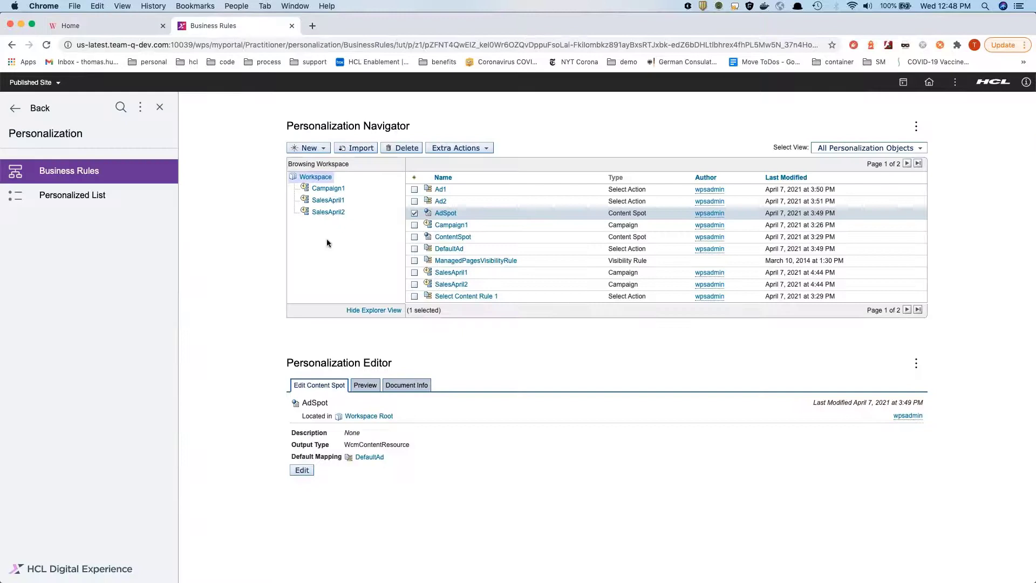
Inspect the Ad1 and Ad2 rules, then preview AdSpot resolving to DefaultAd from marketingdefault.
left_click(415, 213)
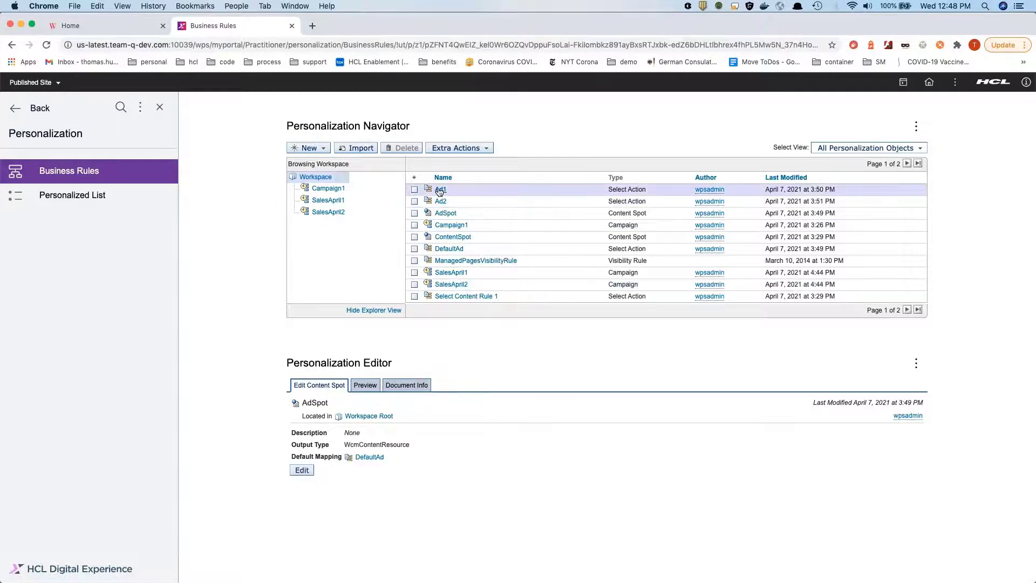
left_click(414, 190)
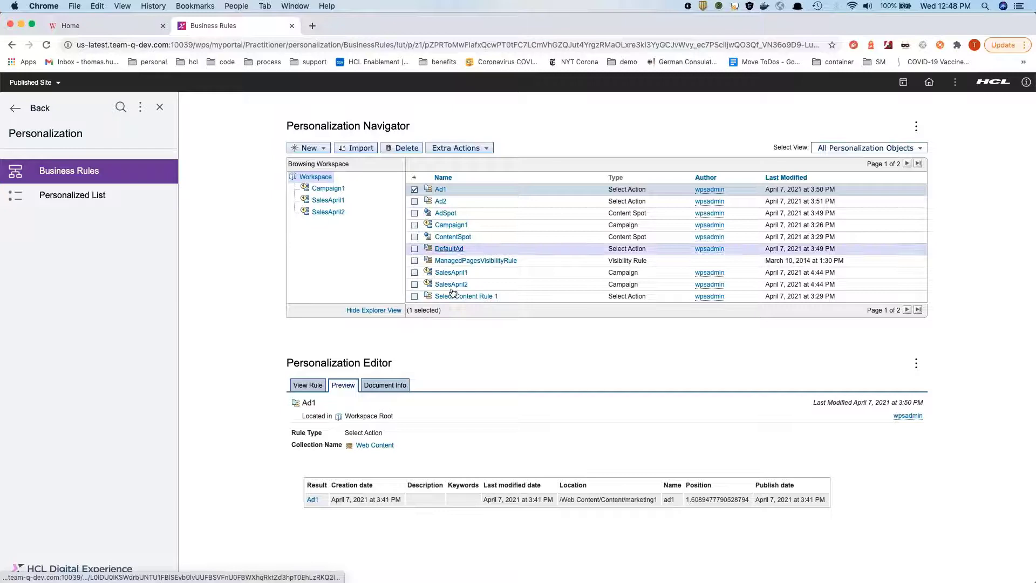
left_click(441, 202)
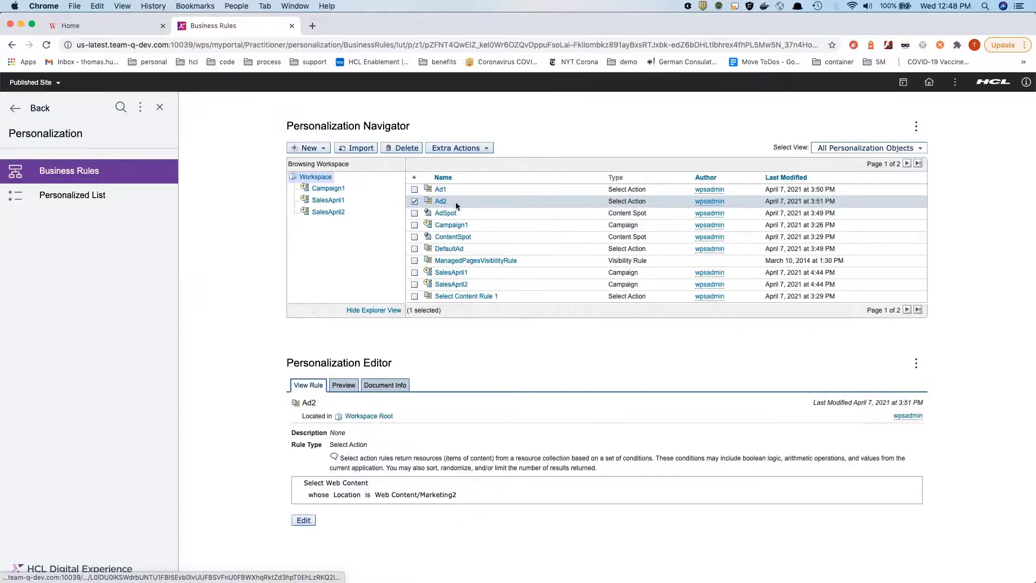
left_click(343, 385)
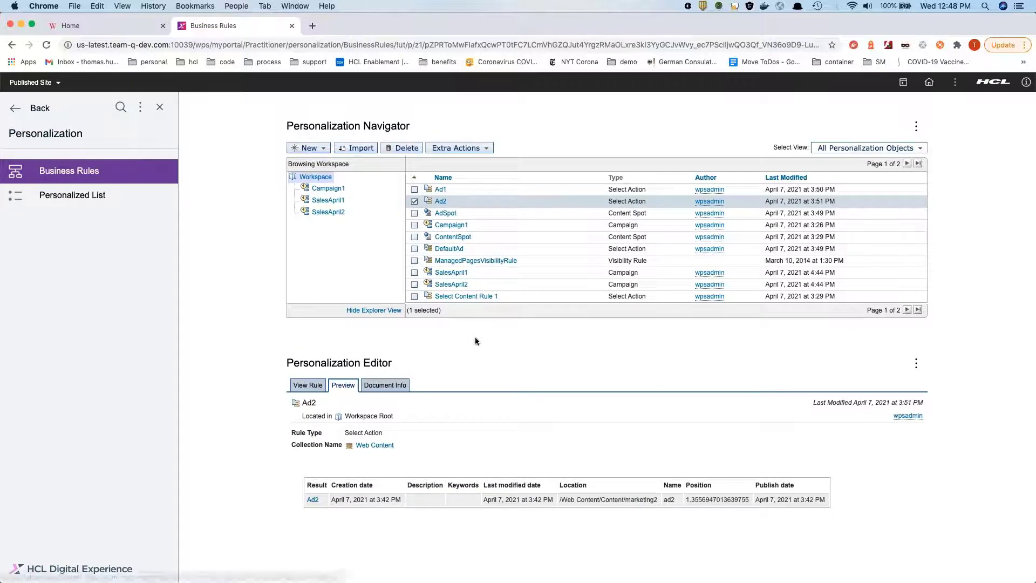
left_click(447, 214)
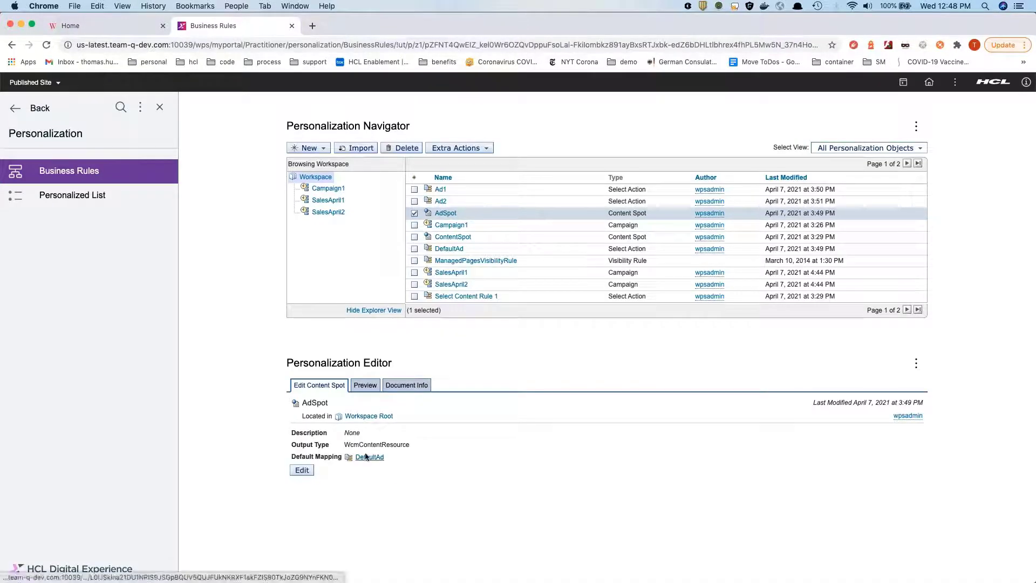
left_click(365, 385)
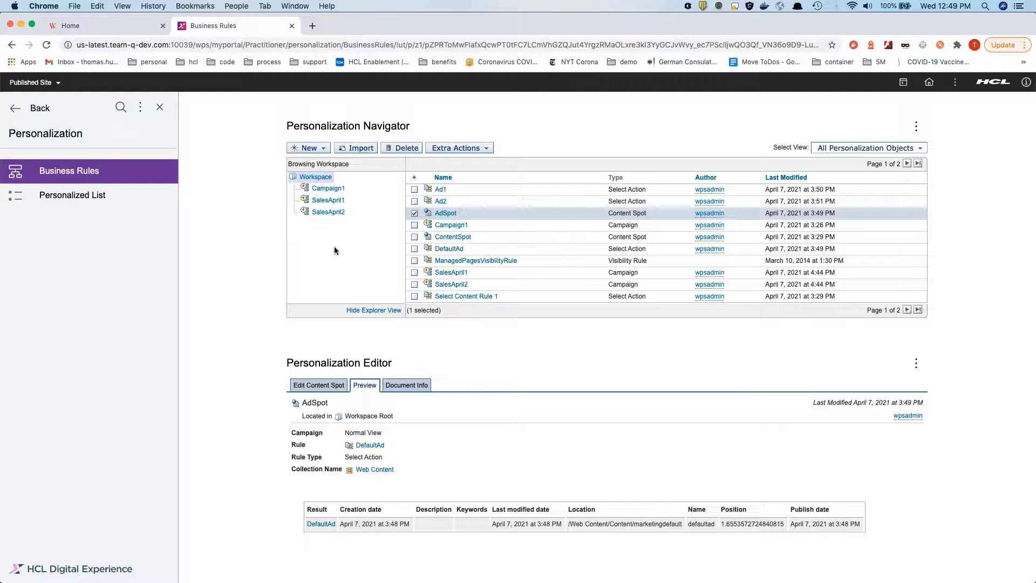
Select SalesApril1 in the workspace tree to view its AdSpot - Ad1 mapping at split 50.
left_click(330, 200)
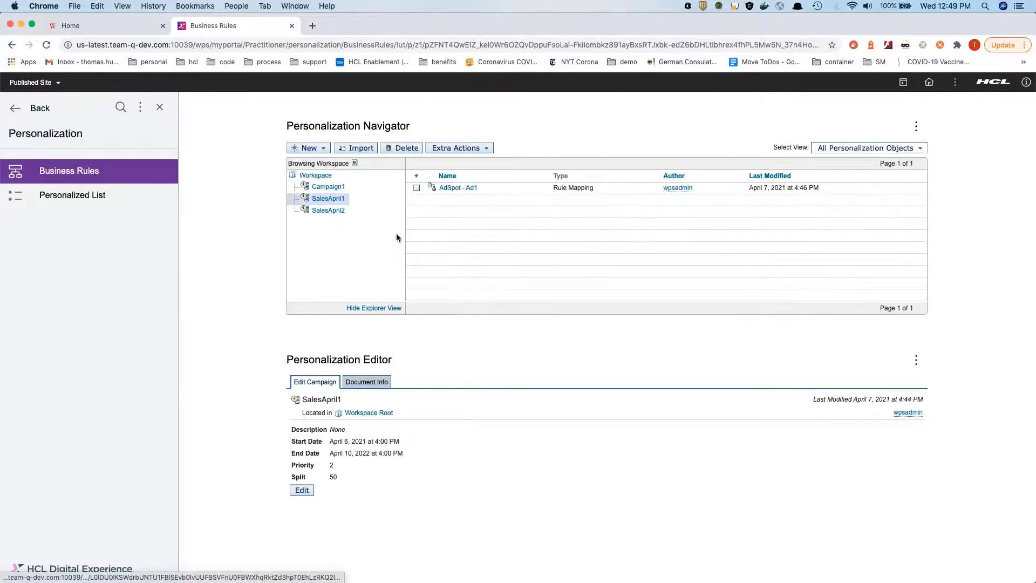